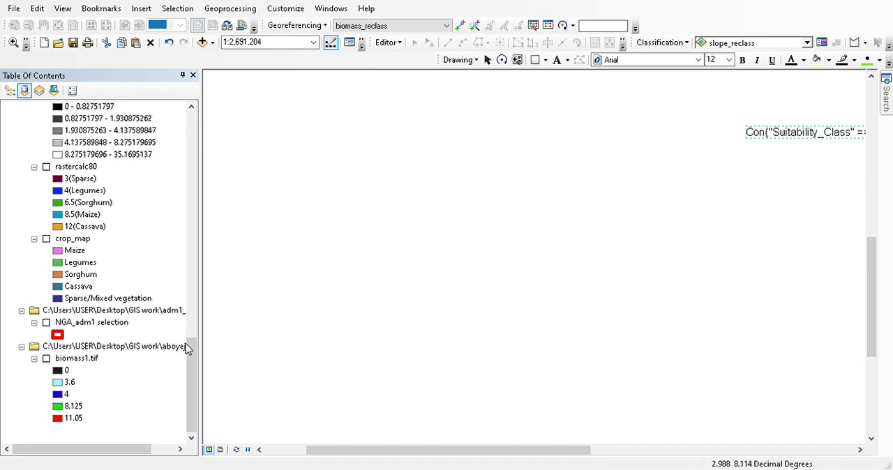
- Delete the Con("Suitability_Class" == 5, 1) text element from the map
drag(192, 355, 195, 338)
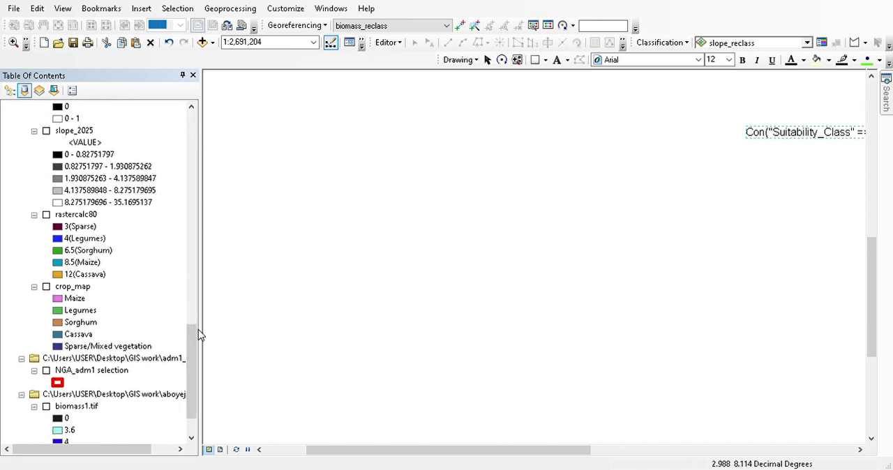
click(813, 147)
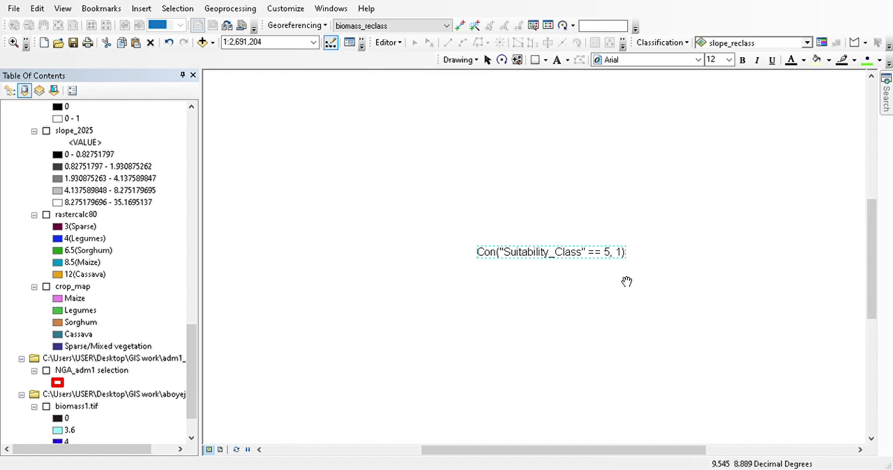
key(Delete)
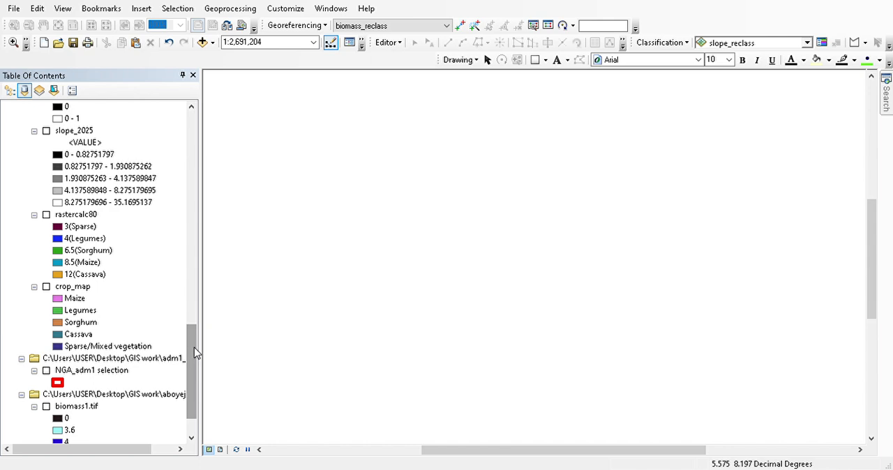
- Display the biomass1.tif layer and bring its full extent into the map view
drag(193, 355, 195, 422)
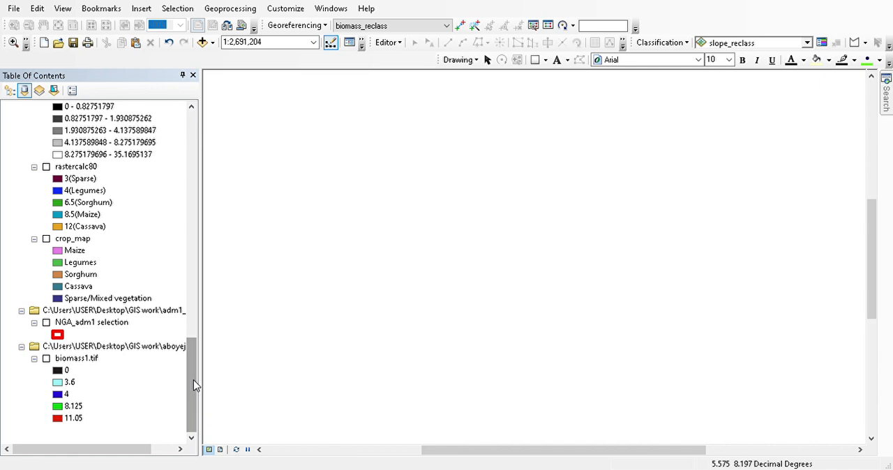
click(45, 360)
click(45, 359)
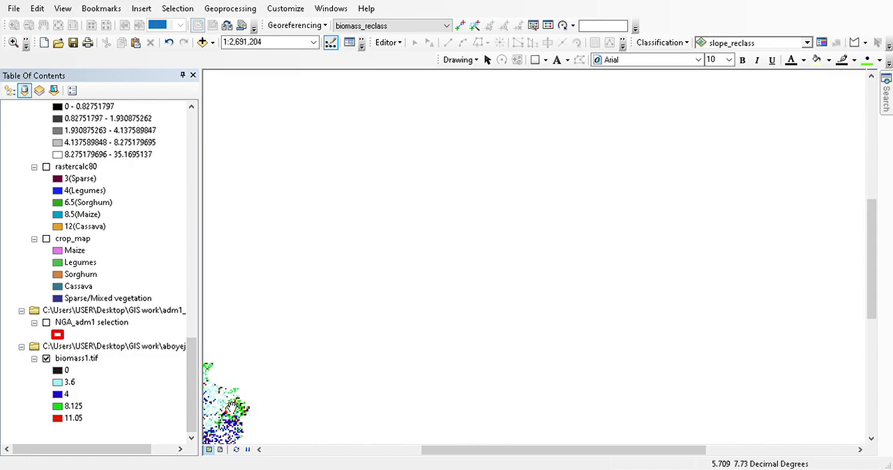
mouse_move(235, 411)
mouse_down()
mouse_move(592, 273)
mouse_move(641, 263)
mouse_up()
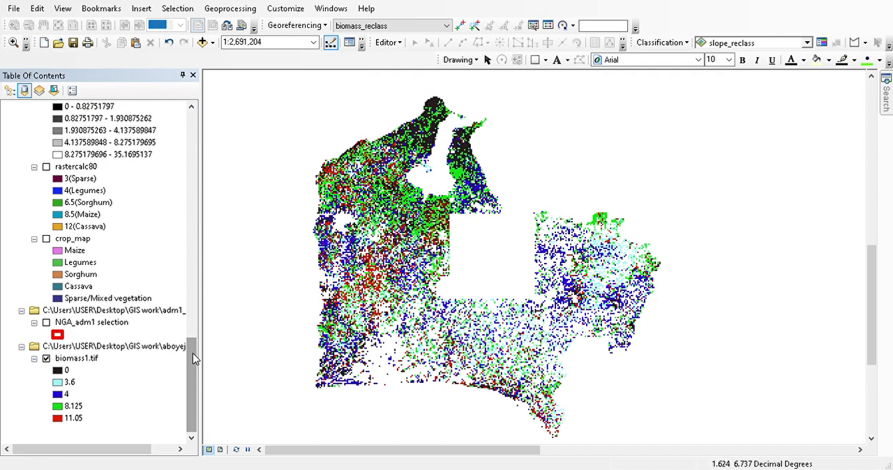
- Turn on the road layer and hide the biomass1.tif layer so only the roads are drawn
drag(194, 358, 193, 129)
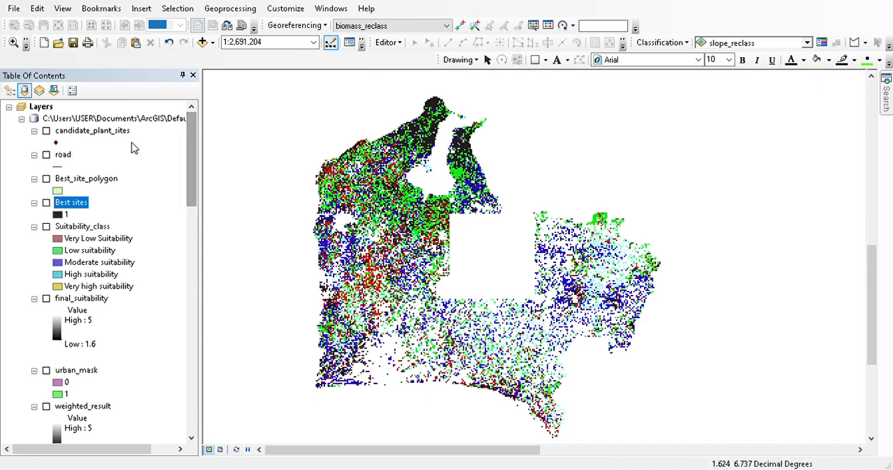
click(46, 155)
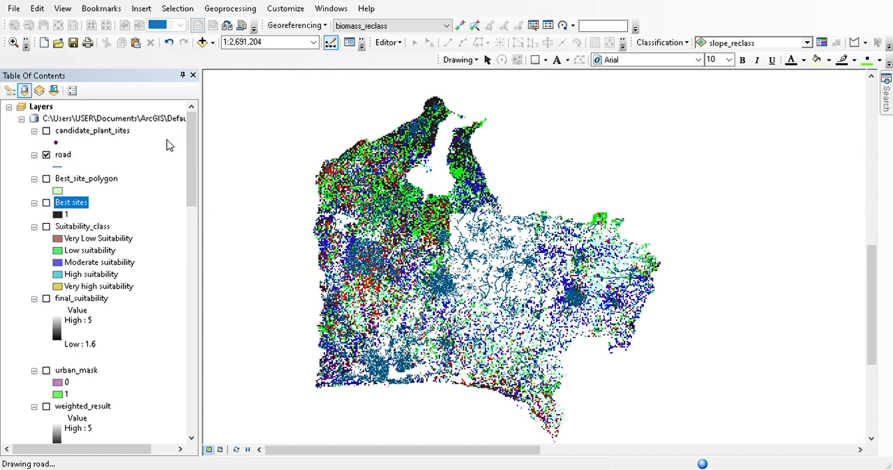
drag(195, 140, 195, 356)
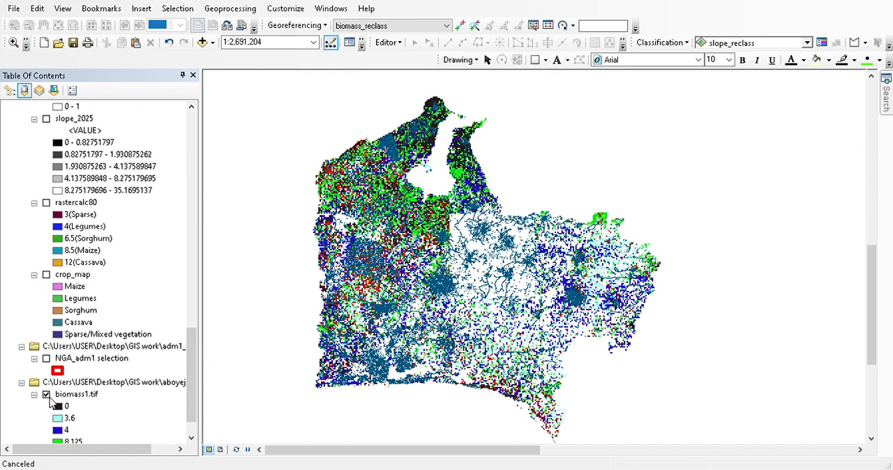
click(76, 394)
click(46, 394)
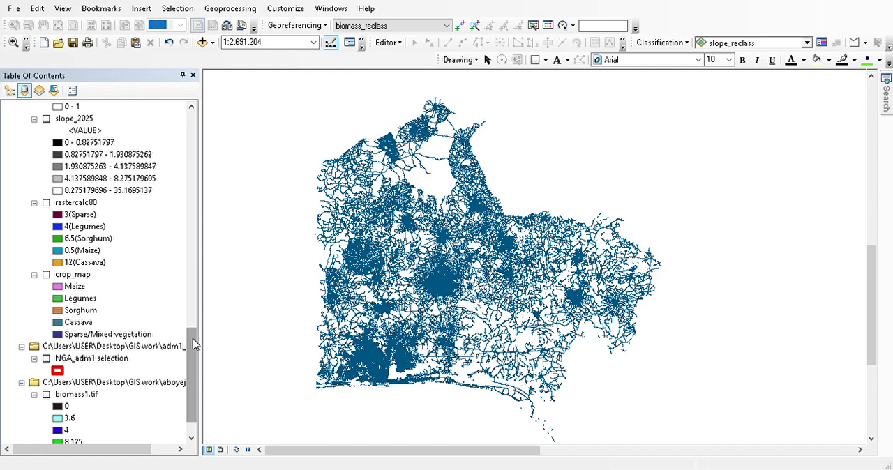
- Turn on the slope_2025 layer beneath the roads
drag(193, 339, 193, 103)
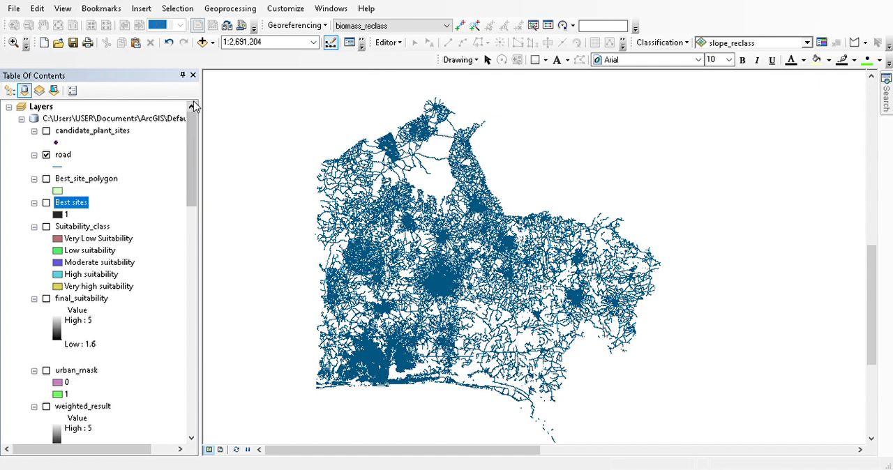
drag(195, 124, 213, 328)
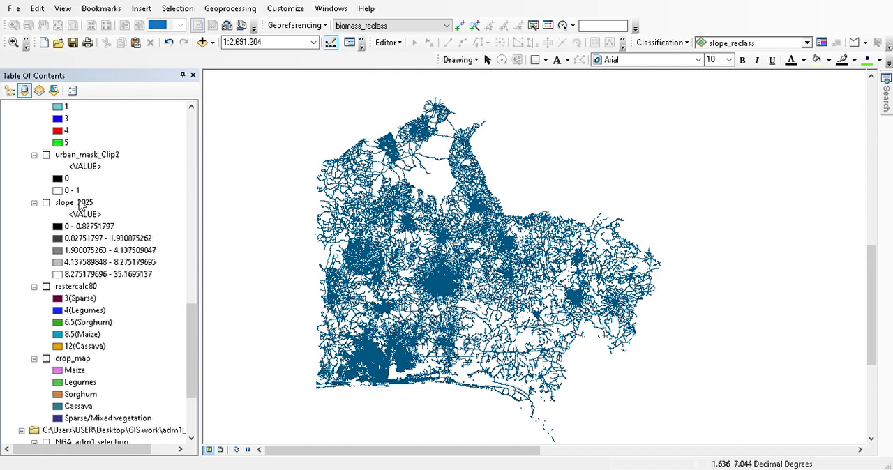
click(49, 204)
click(47, 202)
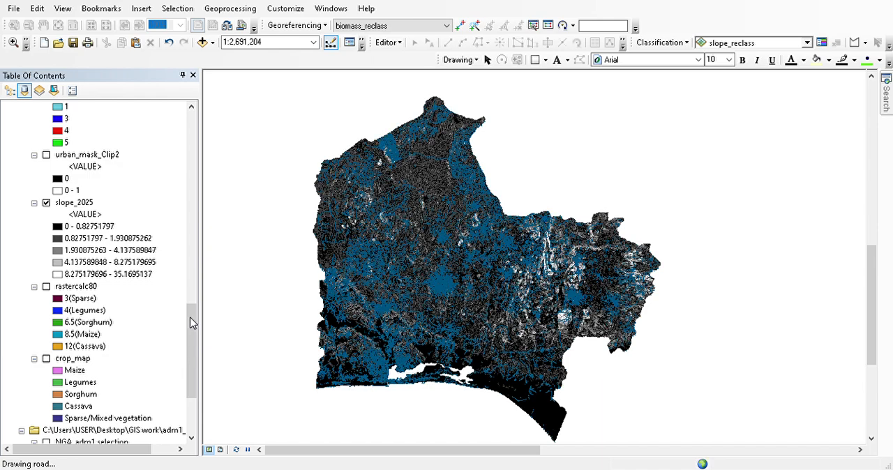
- Turn on the urban_mask_Clip2 layer and hide the road layer
drag(192, 323, 196, 289)
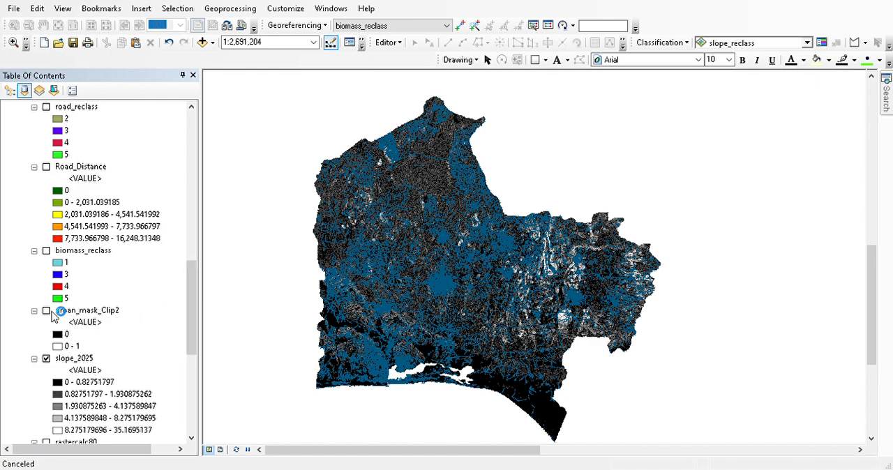
click(49, 315)
click(47, 312)
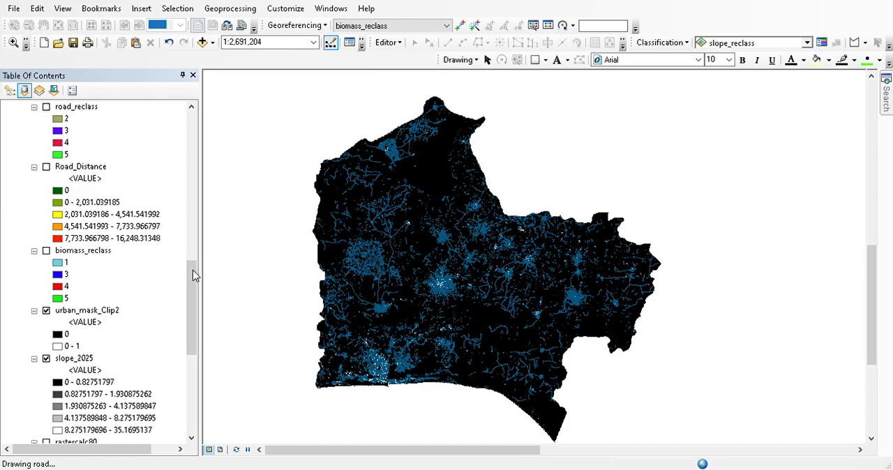
drag(194, 276, 194, 115)
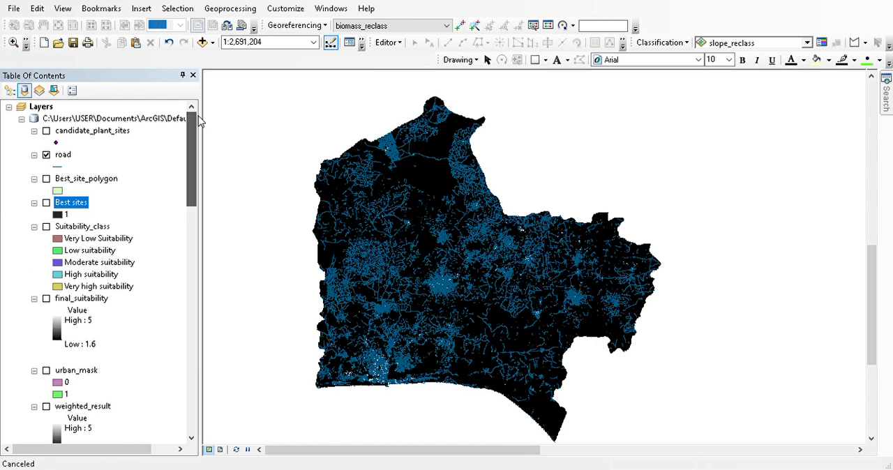
click(46, 154)
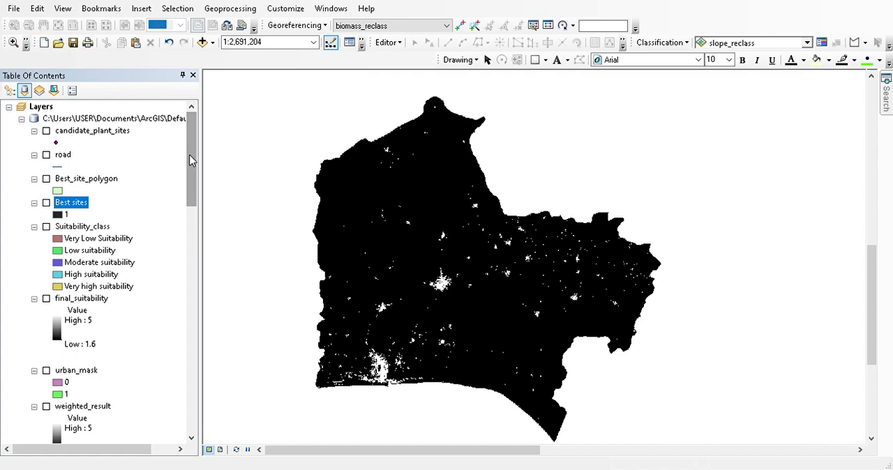
- Search the geoprocessing tools for "slope" and open the Slope (Spatial Analyst) tool
drag(192, 160, 197, 318)
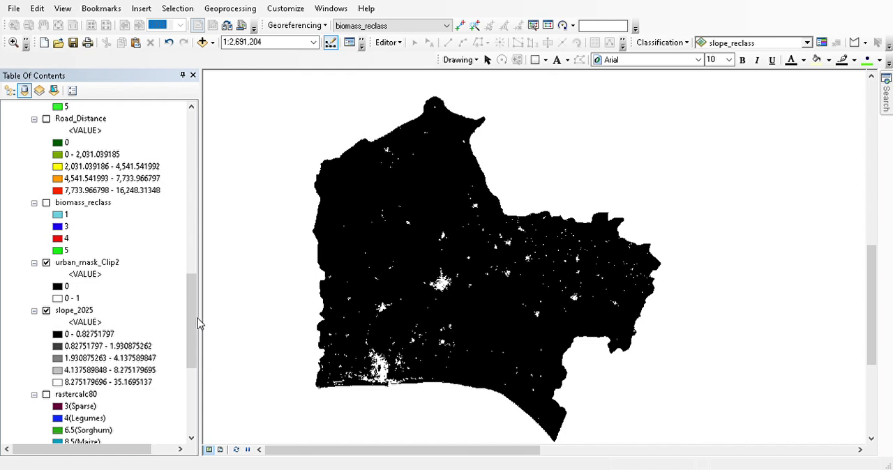
drag(197, 318, 192, 293)
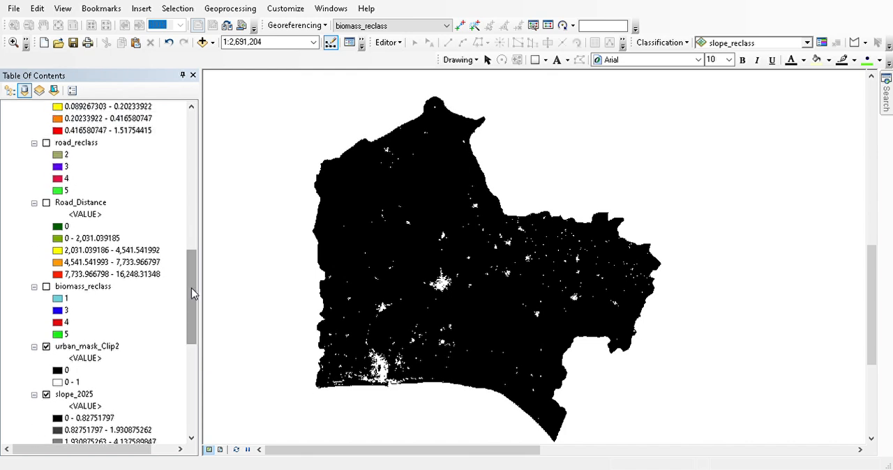
click(886, 103)
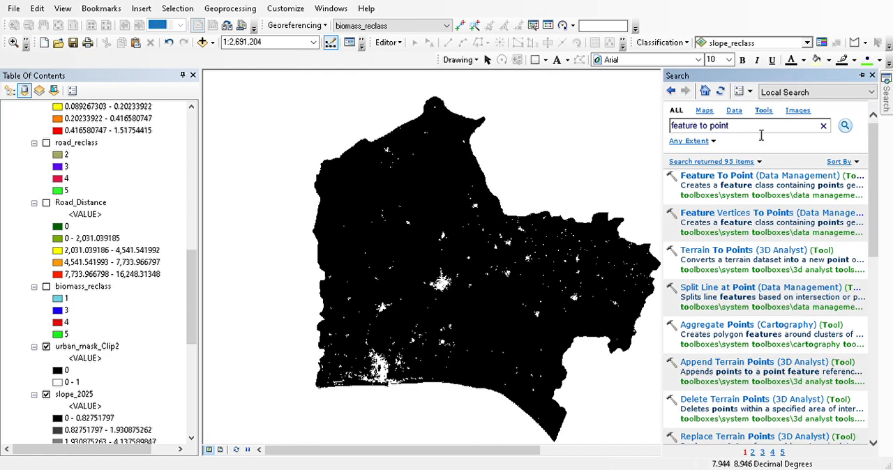
key(BackSpace)
key(BackSpace)
key(BackSpace)
key(BackSpace)
key(BackSpace)
key(BackSpace)
key(BackSpace)
key(BackSpace)
key(BackSpace)
key(BackSpace)
key(BackSpace)
key(BackSpace)
key(BackSpace)
key(BackSpace)
key(BackSpace)
key(BackSpace)
text(slope)
click(844, 129)
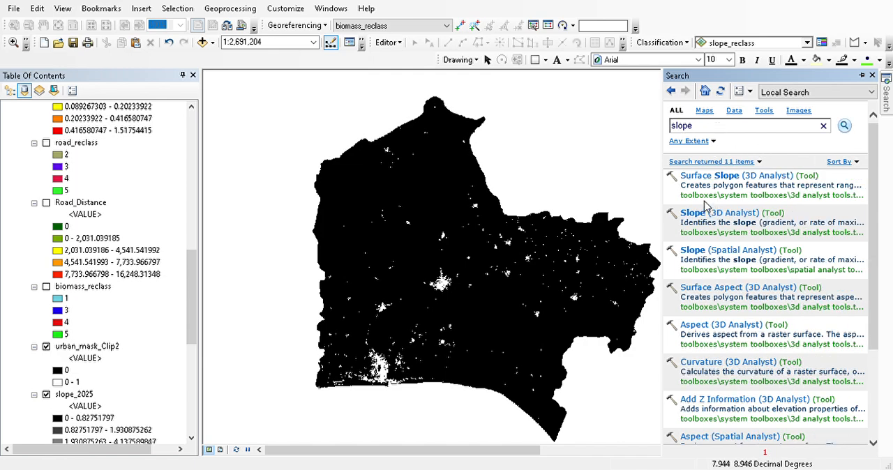
click(710, 256)
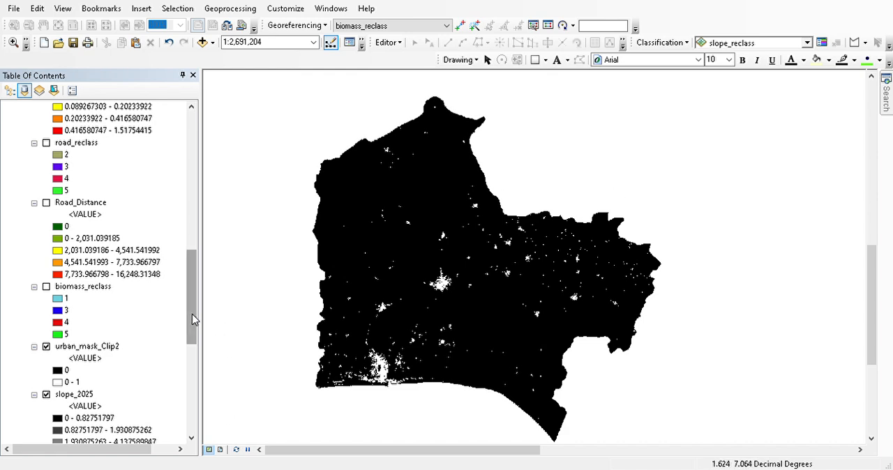
- Display the Slope_slope_3 layer on the map and review its value classes
drag(194, 319, 191, 265)
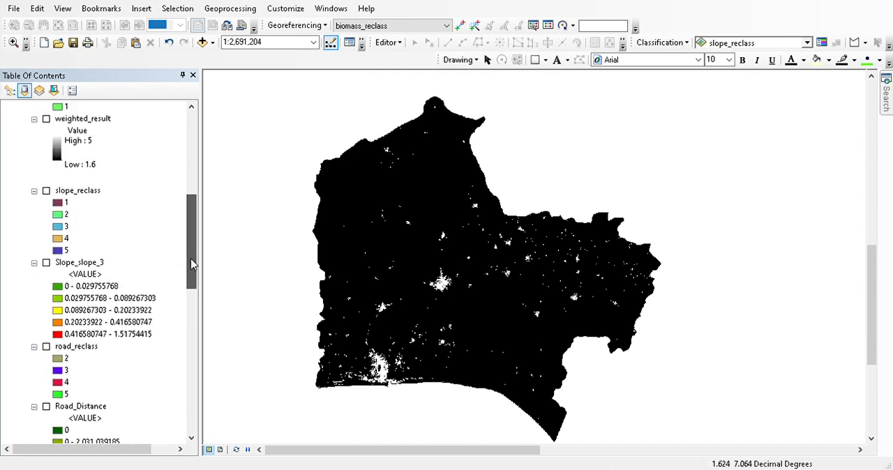
click(46, 263)
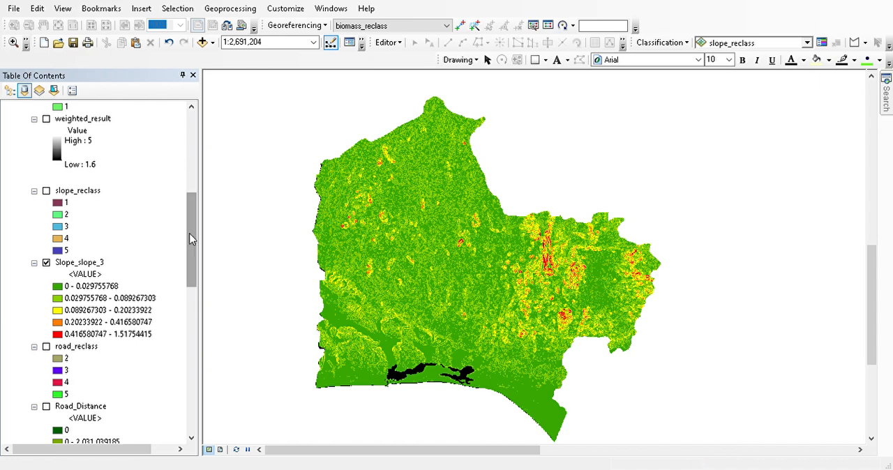
drag(192, 239, 197, 189)
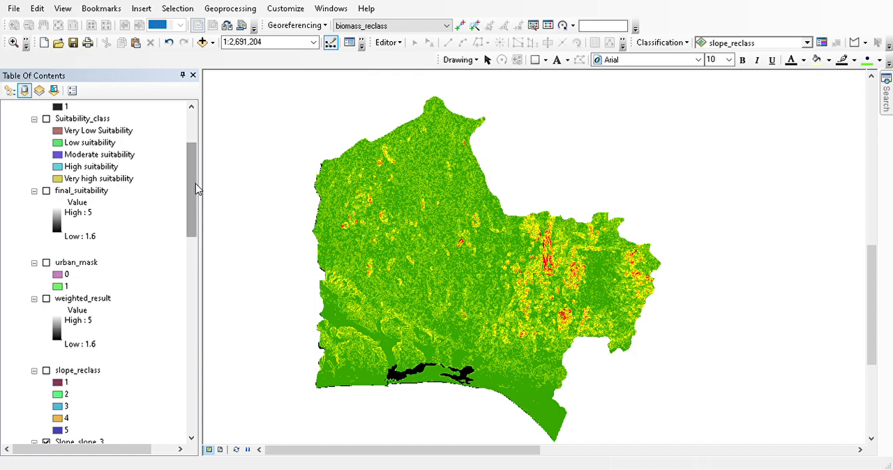
drag(196, 190, 198, 250)
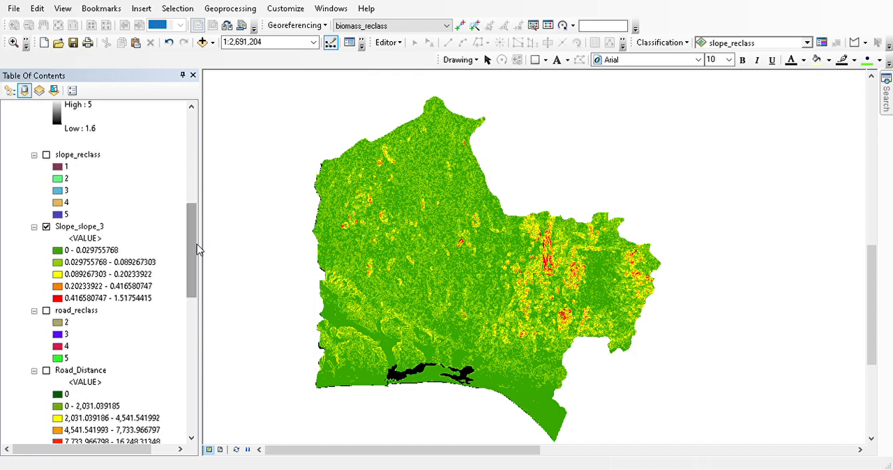
- Search the geoprocessing tools for "reclassify" and open the Reclassify (Spatial Analyst) tool
mouse_move(883, 114)
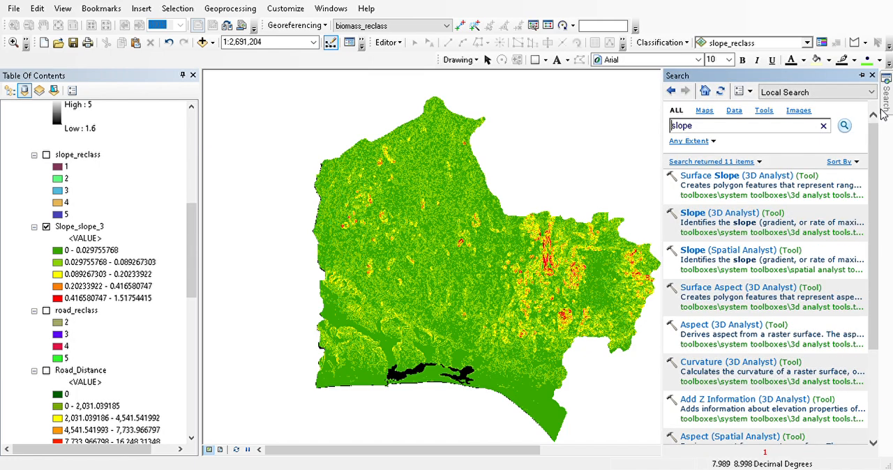
click(706, 133)
key(BackSpace)
key(BackSpace)
key(BackSpace)
key(BackSpace)
key(BackSpace)
text(reclassify)
click(845, 127)
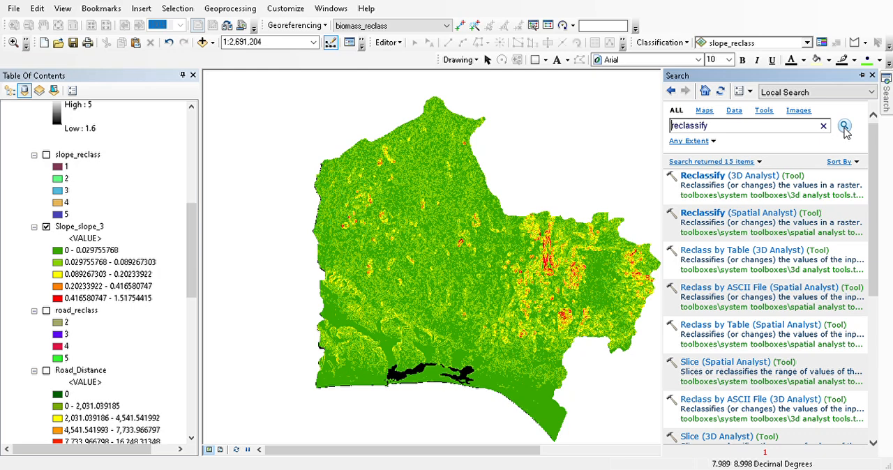
click(714, 217)
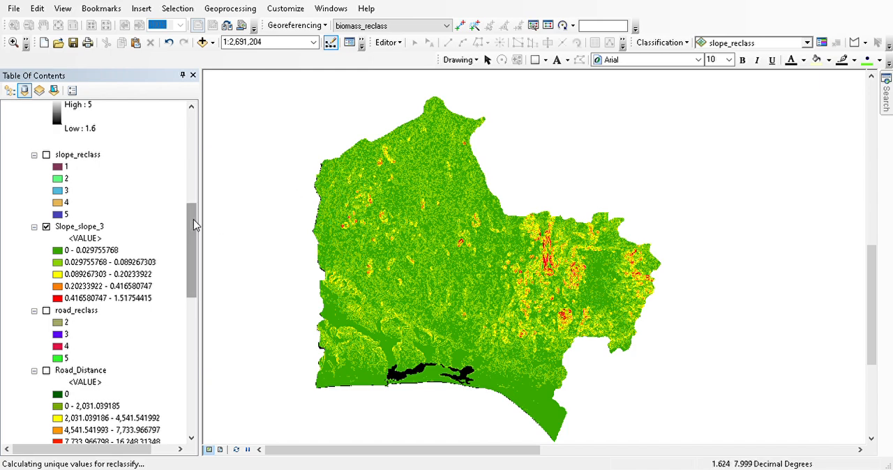
- Select the road layer and search the geoprocessing tools for "reproject"
drag(196, 225, 190, 127)
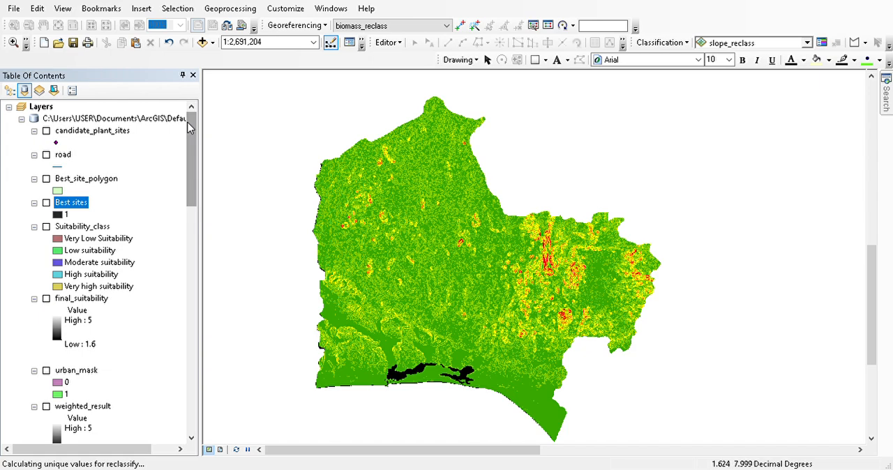
click(62, 155)
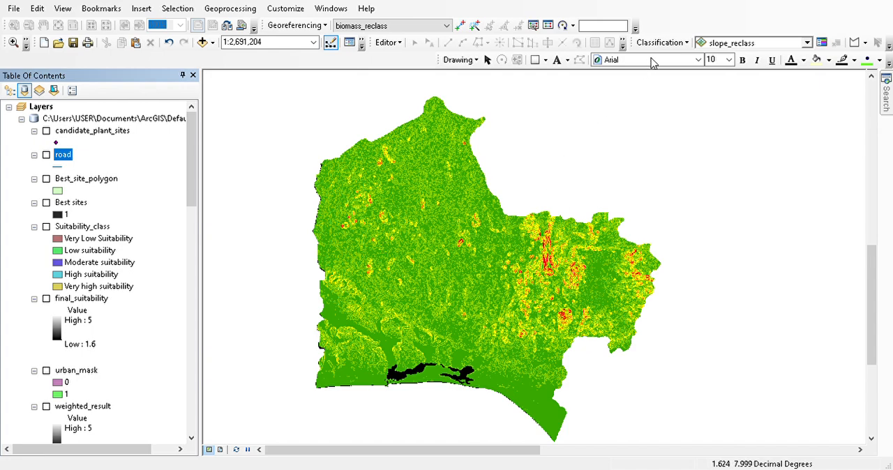
click(886, 104)
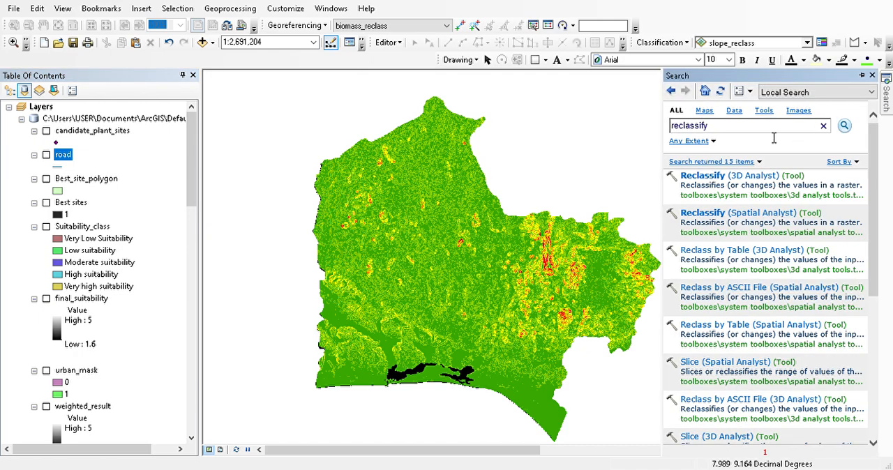
key(BackSpace)
key(BackSpace)
key(BackSpace)
key(BackSpace)
key(BackSpace)
key(BackSpace)
key(BackSpace)
key(BackSpace)
text(project)
click(842, 125)
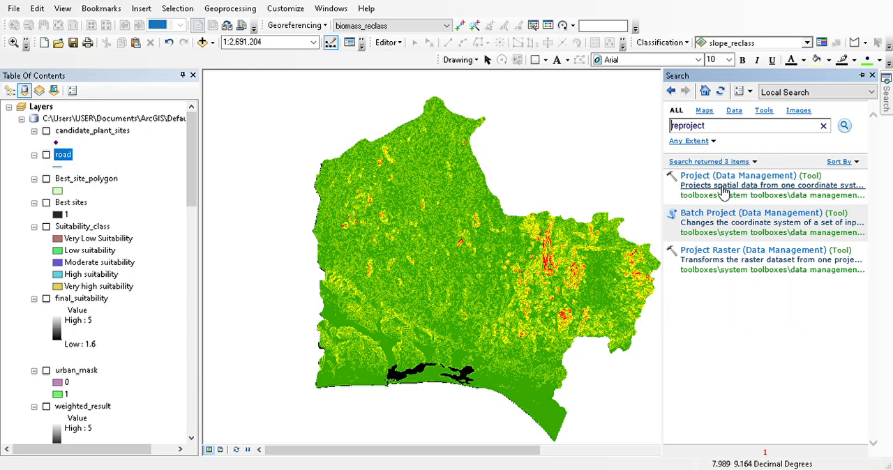
- Clear the search text and open the Project (Data Management) tool from the results
click(729, 131)
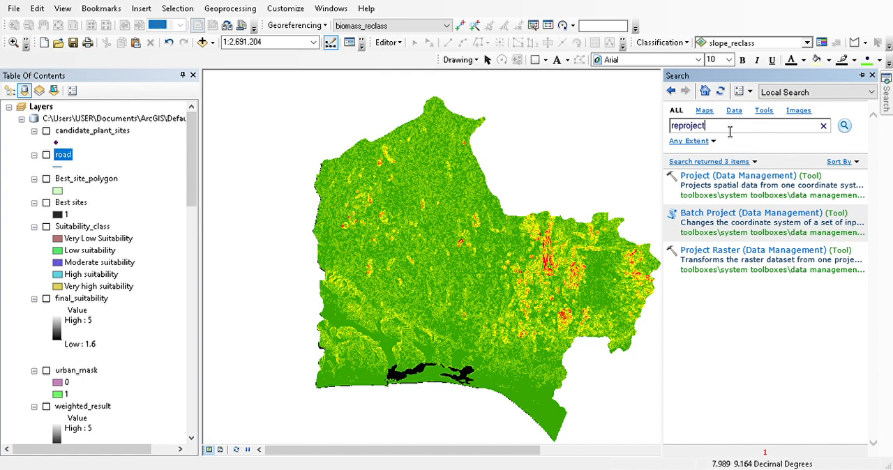
key(BackSpace)
key(BackSpace)
key(BackSpace)
key(BackSpace)
key(BackSpace)
key(BackSpace)
key(BackSpace)
key(BackSpace)
key(BackSpace)
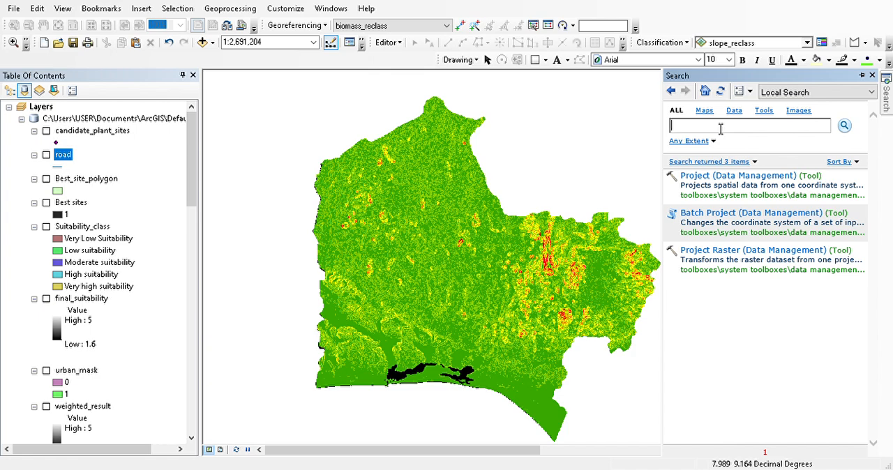
click(703, 179)
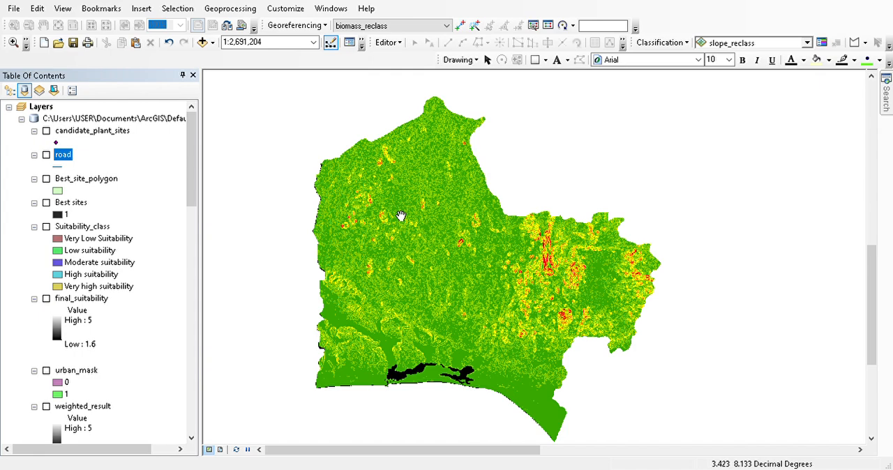
- Search the geoprocessing tools for "raster calculator" and open the Raster Calculator (Spatial Analyst) tool
mouse_move(886, 110)
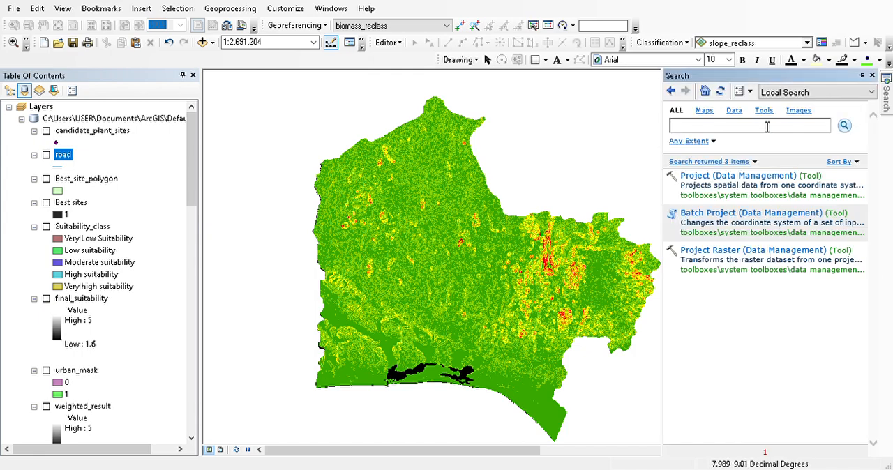
text(raster calculator)
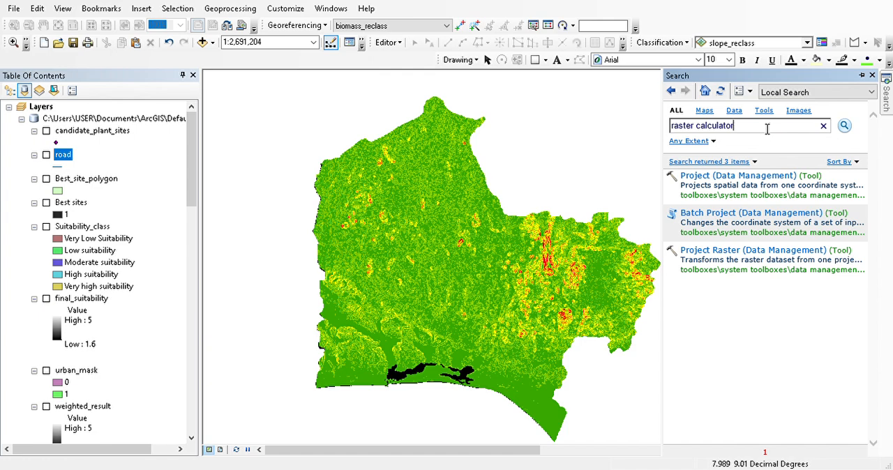
key(Return)
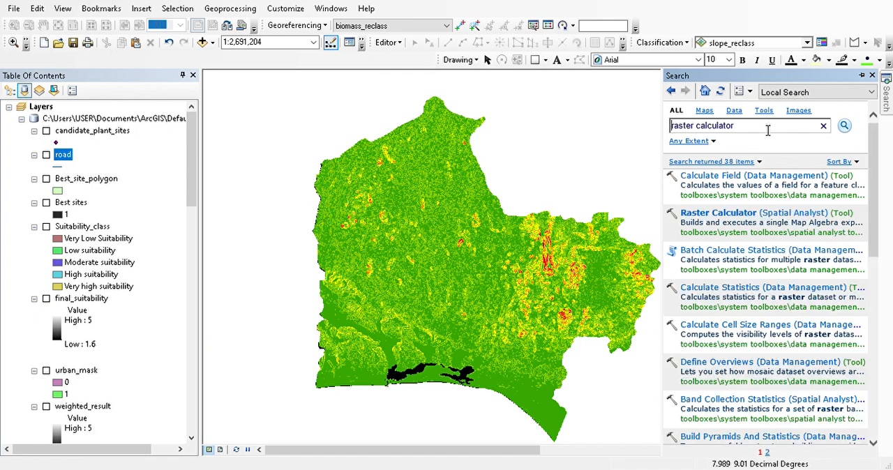
click(732, 218)
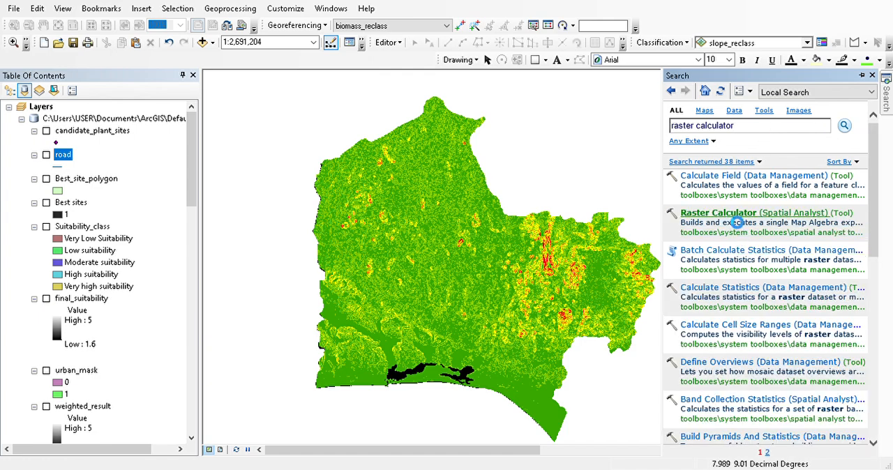